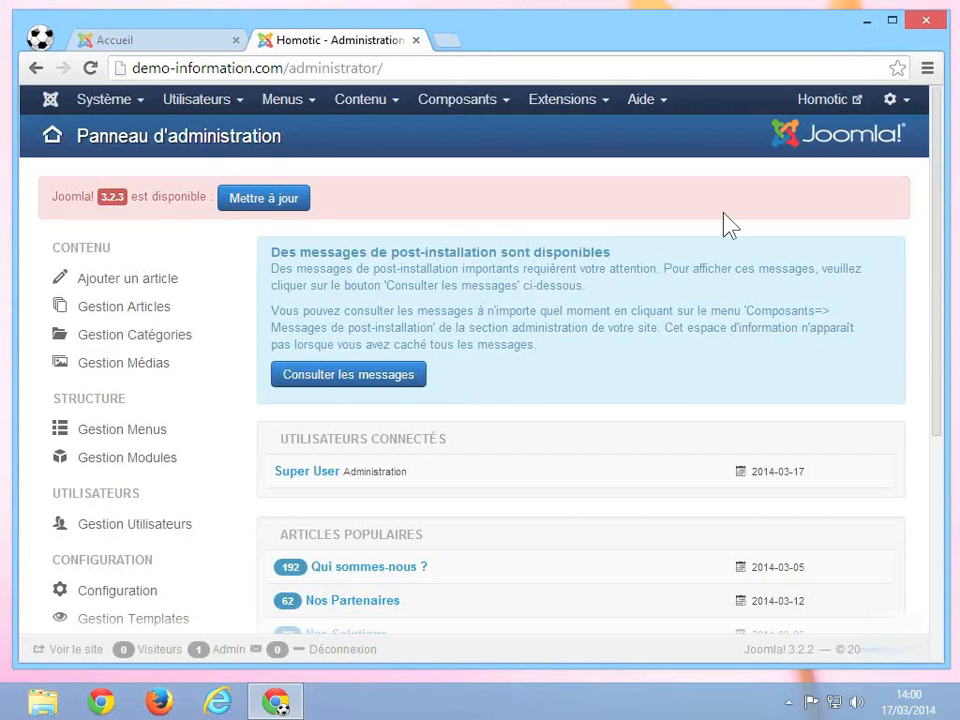
Open the account menu from the gear icon on the administration control panel
{"action": "left_click", "coordinate": [899, 110]}
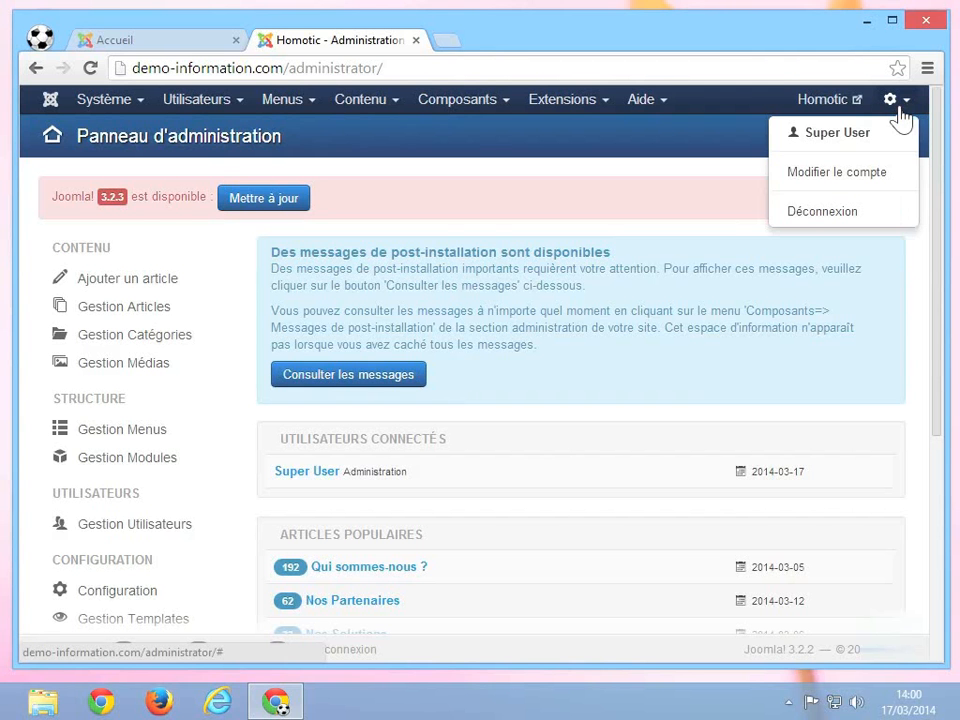
Open 'Modifier le compte' and replace 'Super User' in the Nom field with the user's full name
{"action": "left_click", "coordinate": [840, 172]}
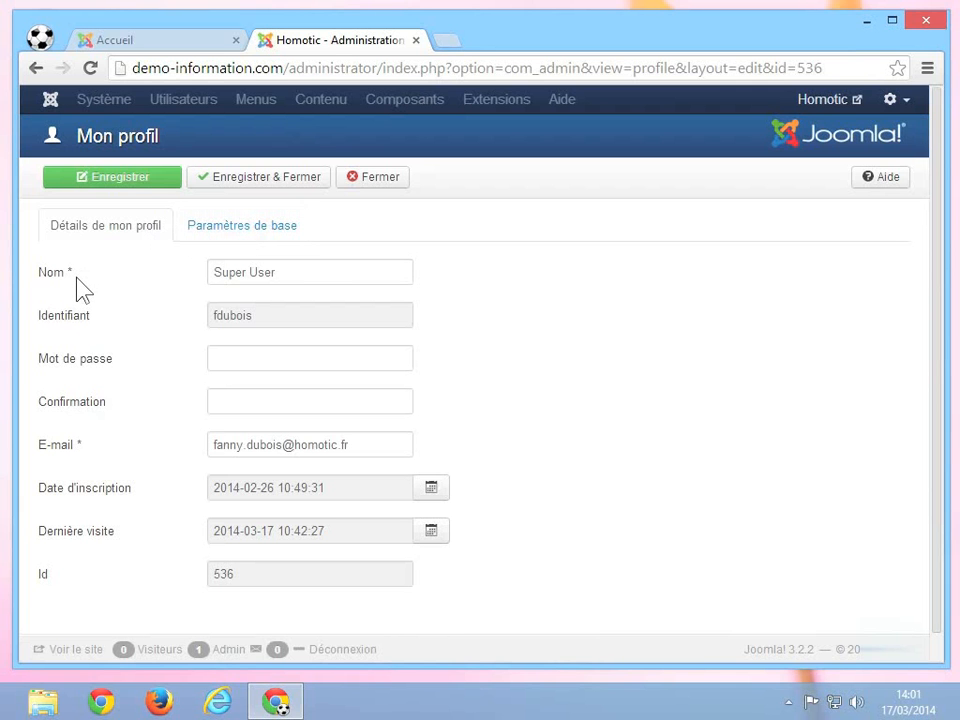
{"action": "left_click", "coordinate": [318, 273]}
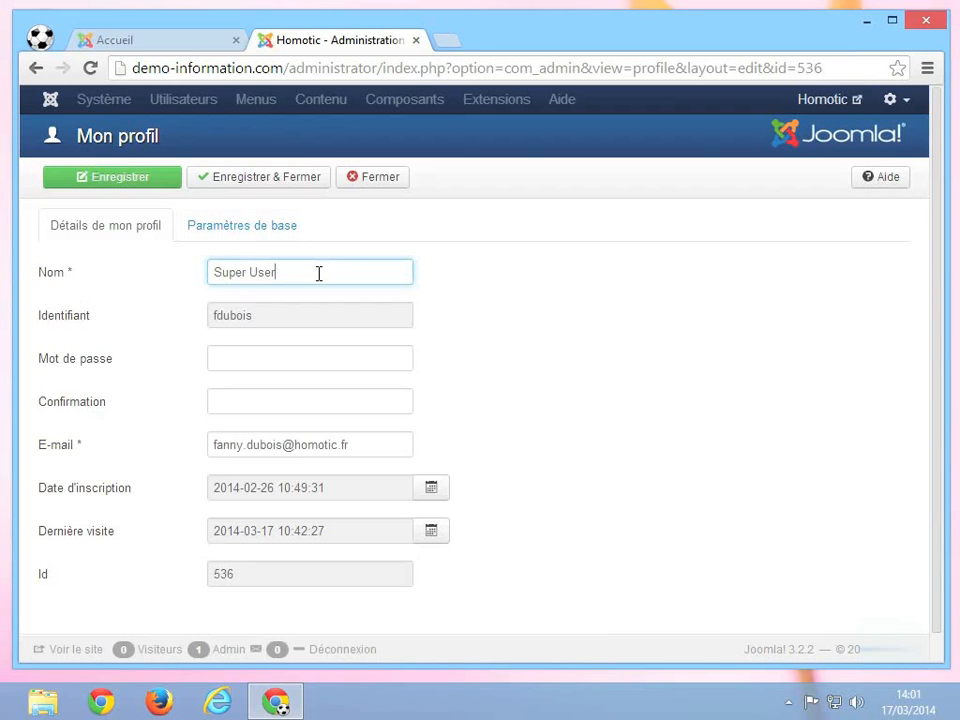
{"action": "double_click", "coordinate": [318, 273]}
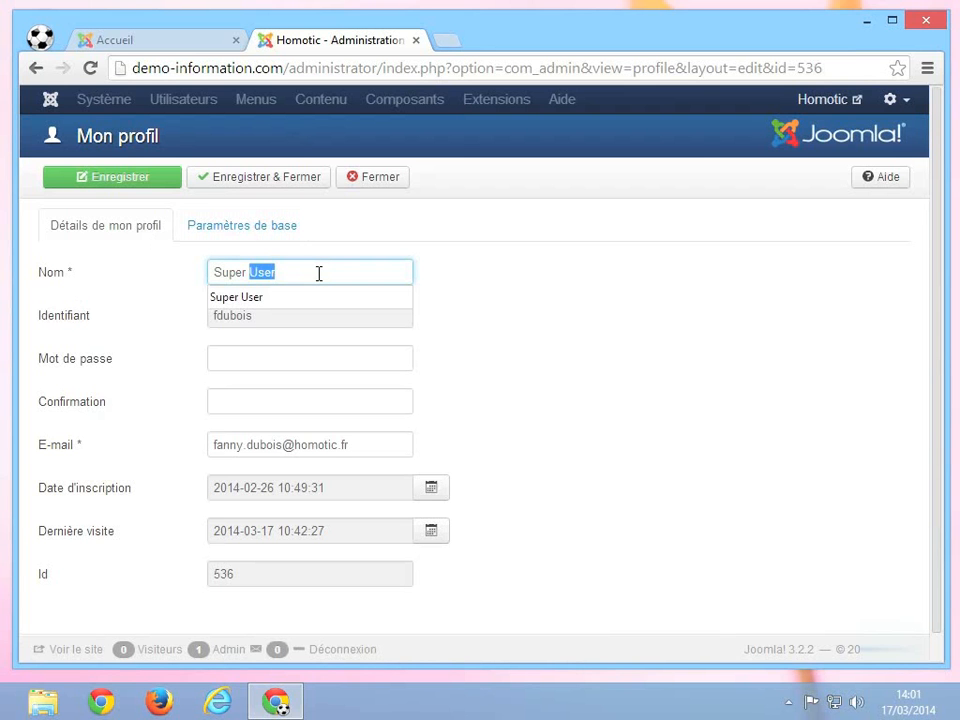
{"action": "key", "text": "BackSpace"}
{"action": "key", "text": "BackSpace"}
{"action": "key", "text": "BackSpace"}
{"action": "key", "text": "BackSpace"}
{"action": "key", "text": "BackSpace"}
{"action": "key", "text": "BackSpace"}
{"action": "key", "text": "BackSpace"}
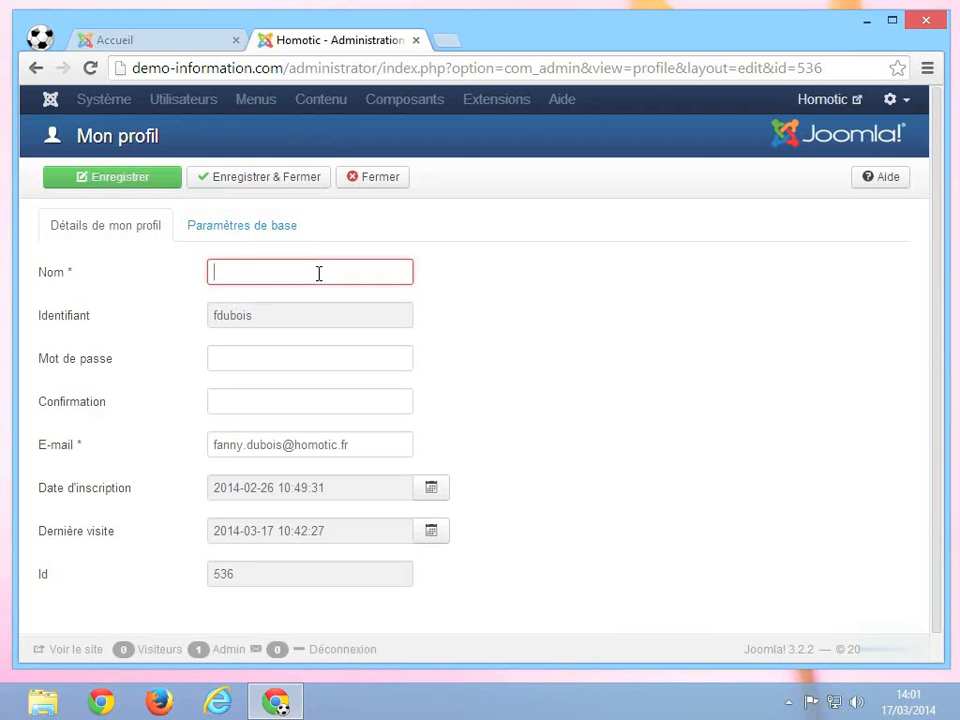
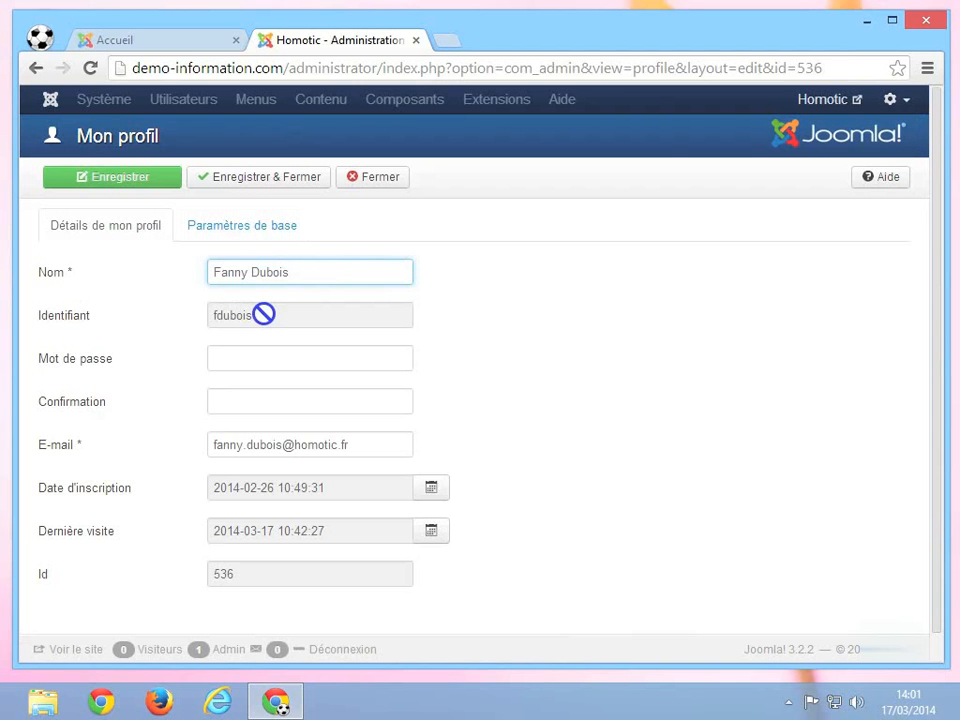
Enter the new password in Mot de passe and repeat it in Confirmation
{"action": "left_click", "coordinate": [236, 359]}
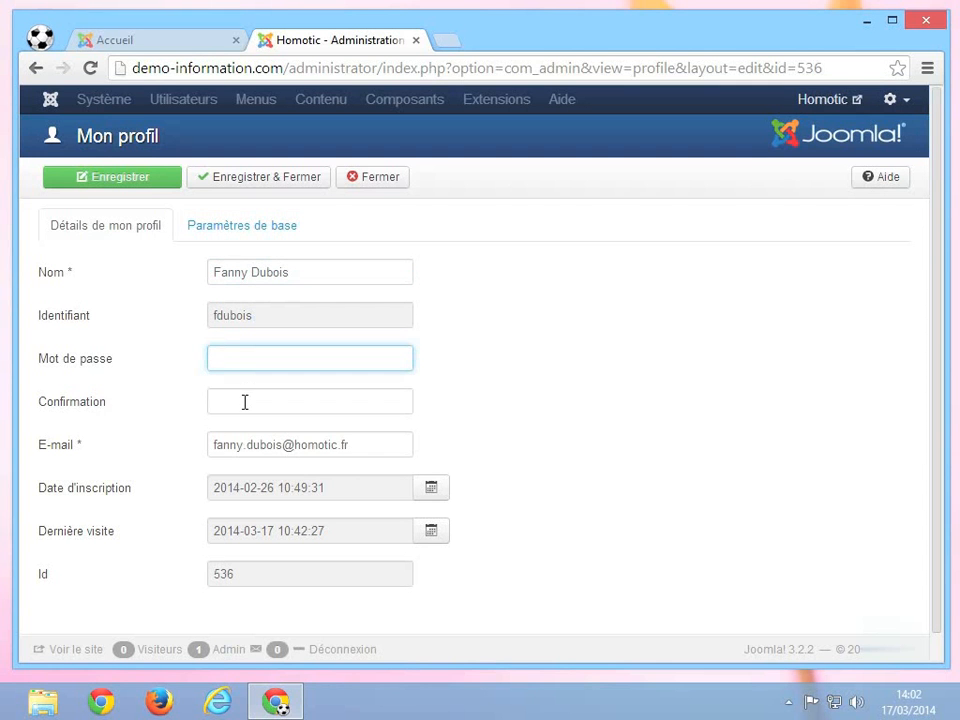
{"action": "left_click", "coordinate": [244, 401]}
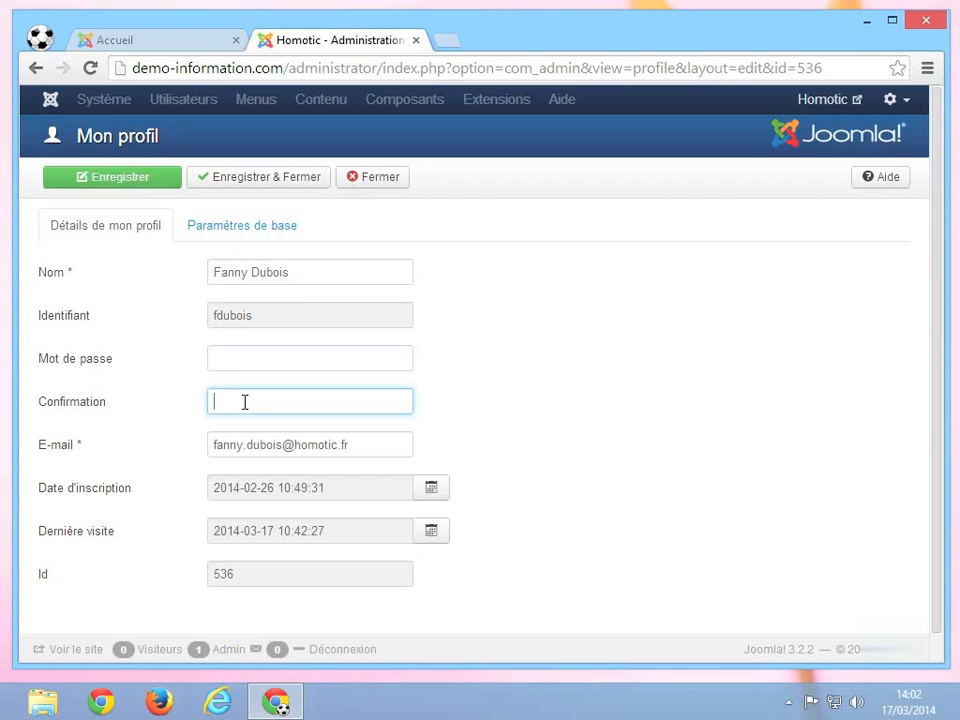
{"action": "left_click", "coordinate": [248, 357]}
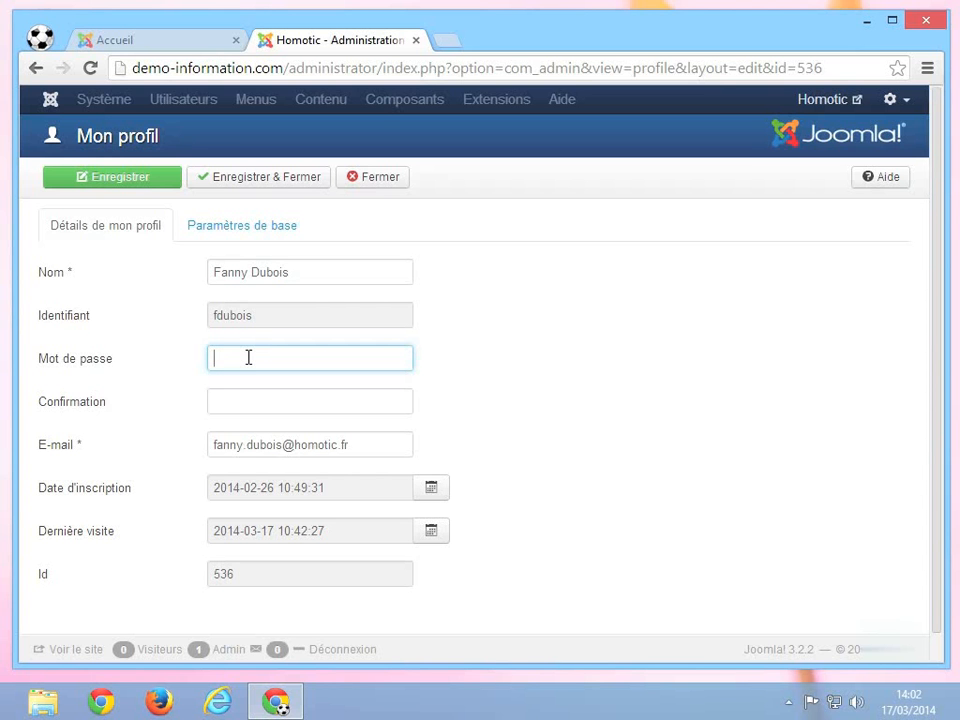
{"action": "type", "text": "••••••••••"}
{"action": "key", "text": "Tab"}
{"action": "type", "text": "•"}
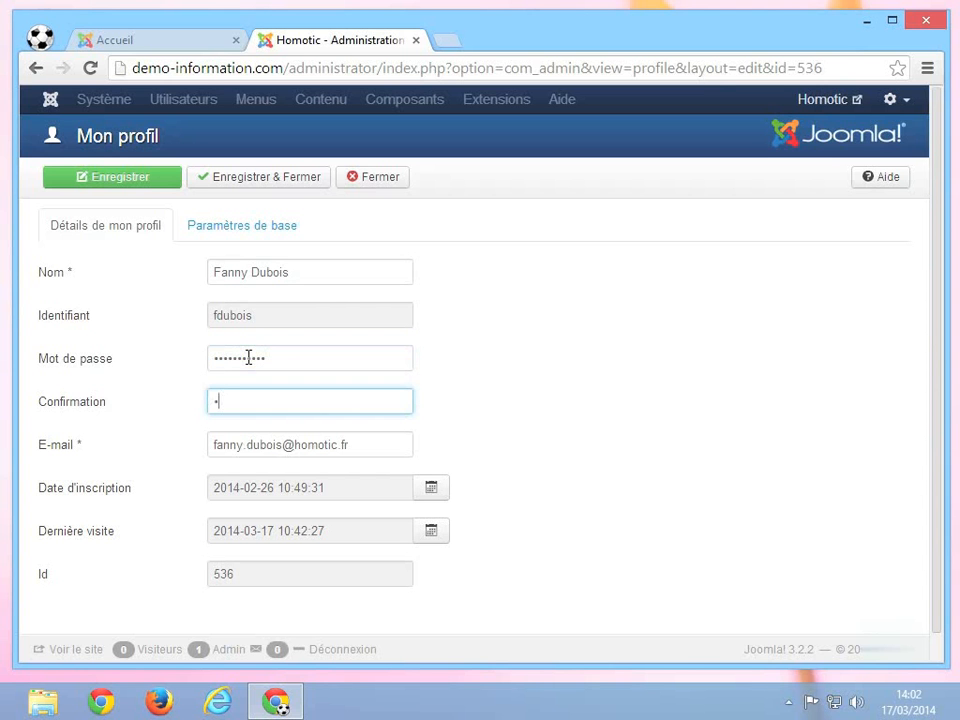
{"action": "type", "text": "••••••••••"}
Finish the password confirmation and overwrite the old E-mail with the user's new Gmail address
{"action": "left_click", "coordinate": [530, 358]}
{"action": "scroll", "coordinate": [530, 358], "scroll_direction": "down", "scroll_amount": 1}
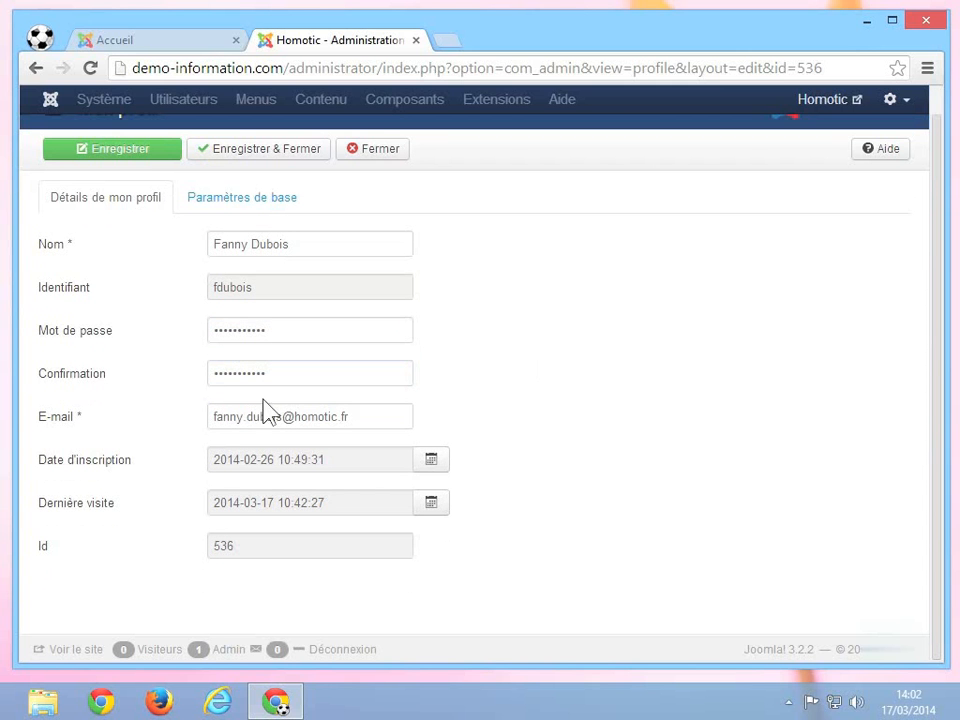
{"action": "left_click", "coordinate": [227, 416]}
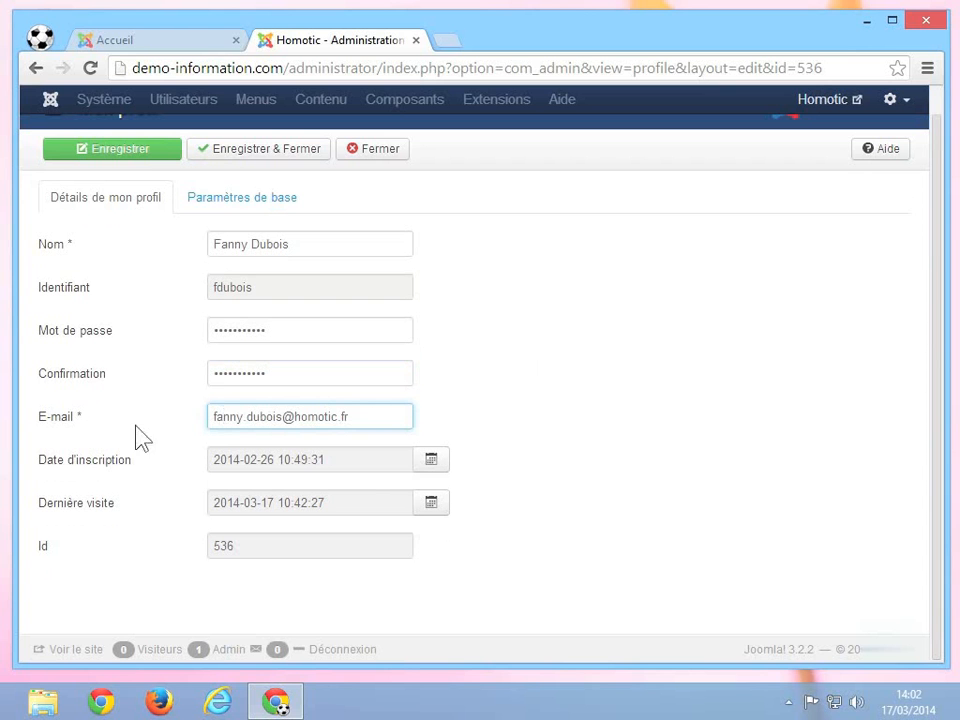
{"action": "left_click", "coordinate": [365, 413]}
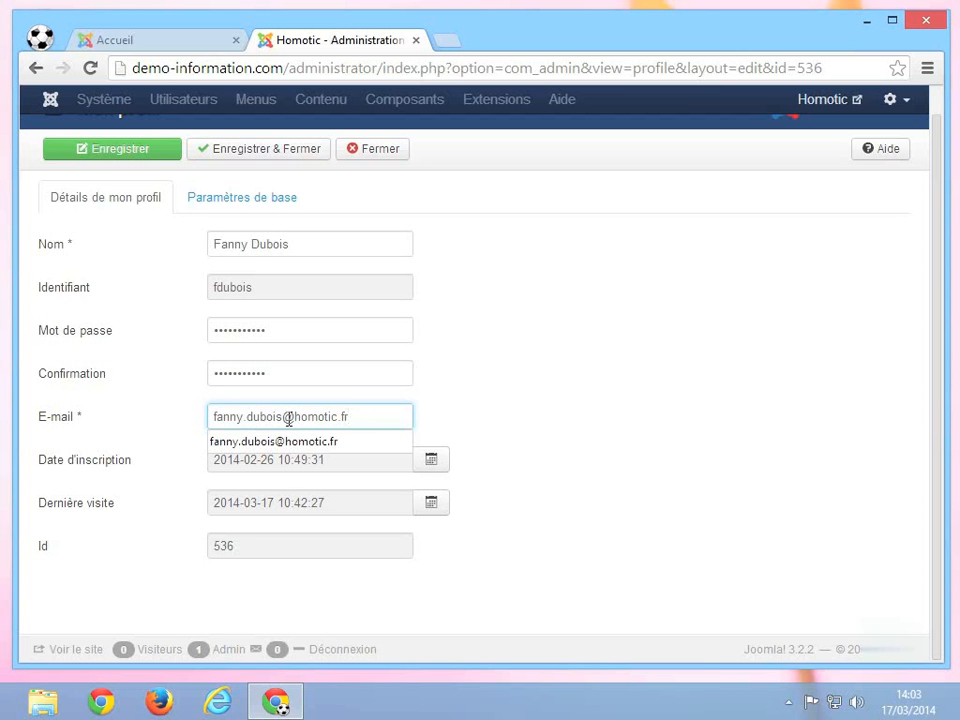
{"action": "triple_click", "coordinate": [383, 414]}
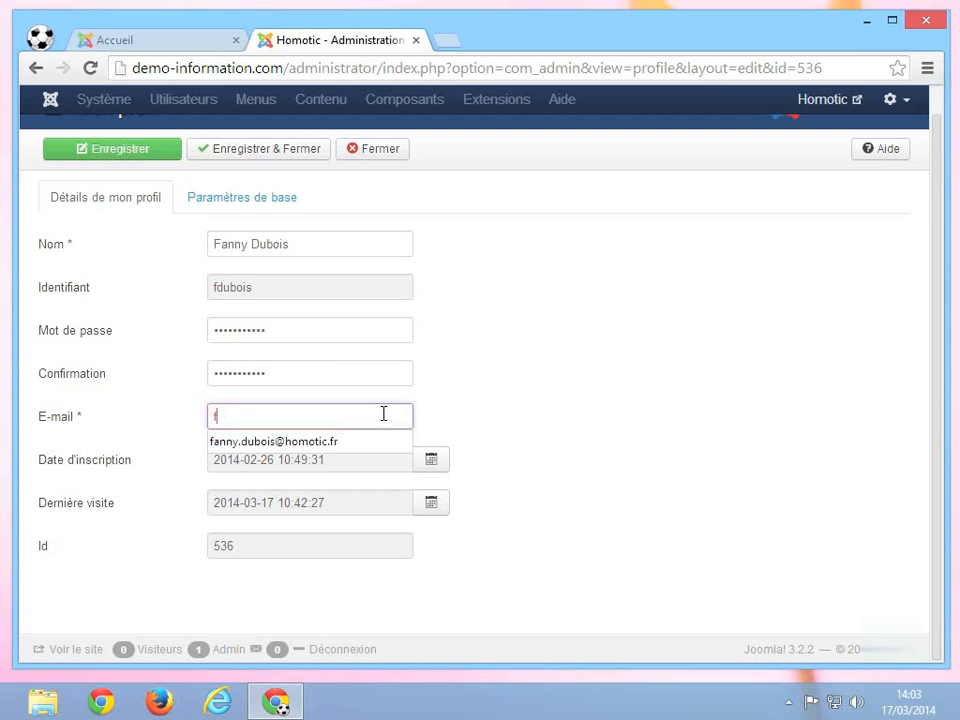
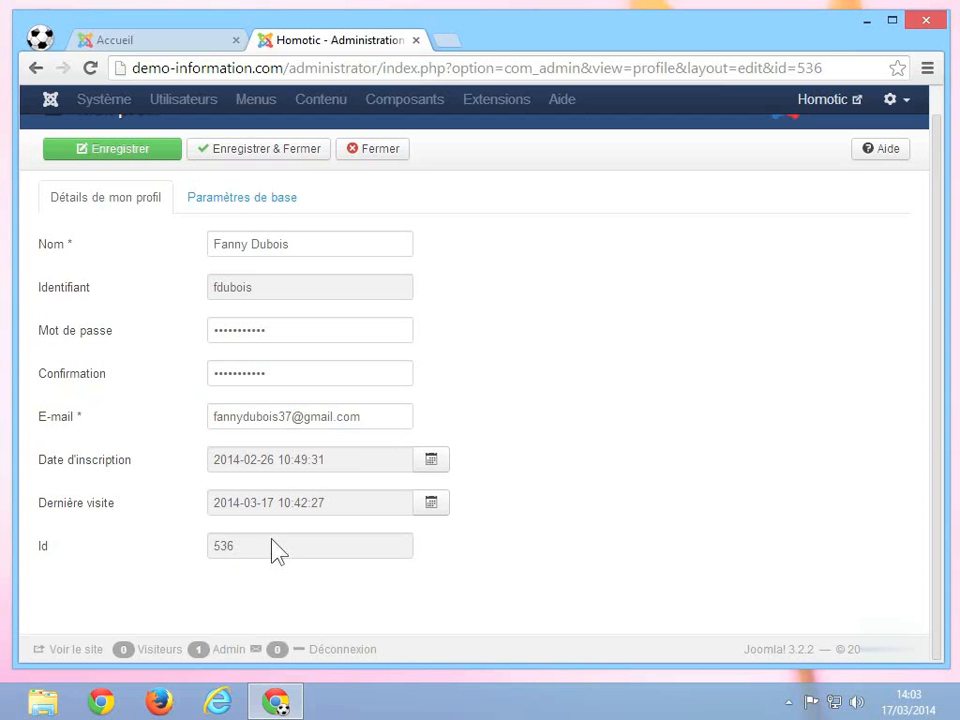
Set Style du template to Isis - Défaut in Paramètres de base and save the profile
{"action": "left_click", "coordinate": [268, 212]}
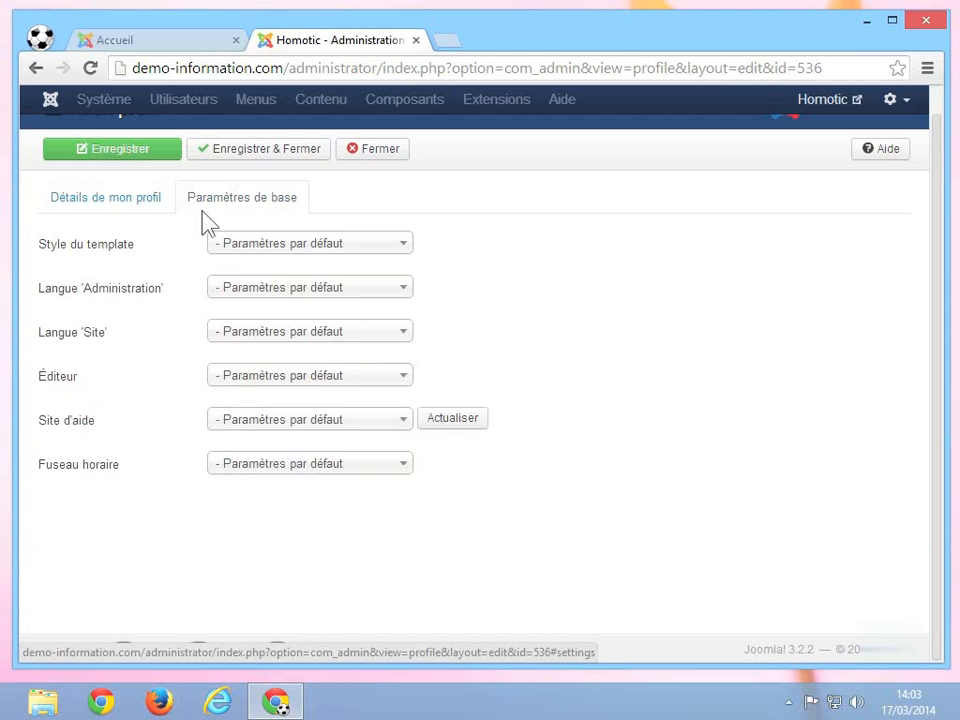
{"action": "mouse_move", "coordinate": [94, 255]}
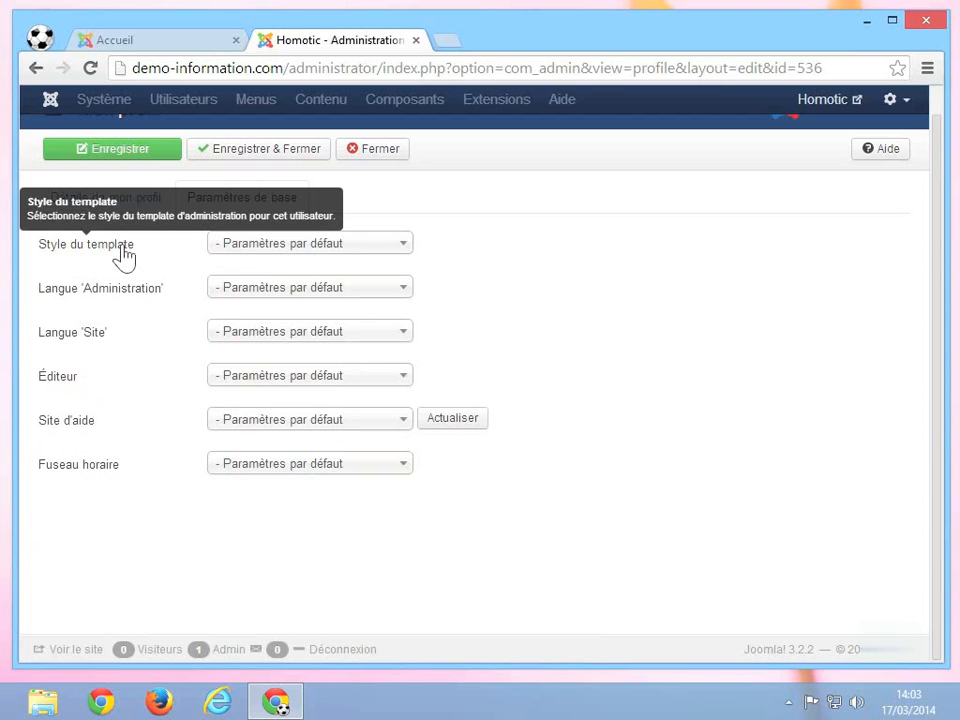
{"action": "left_click", "coordinate": [333, 251]}
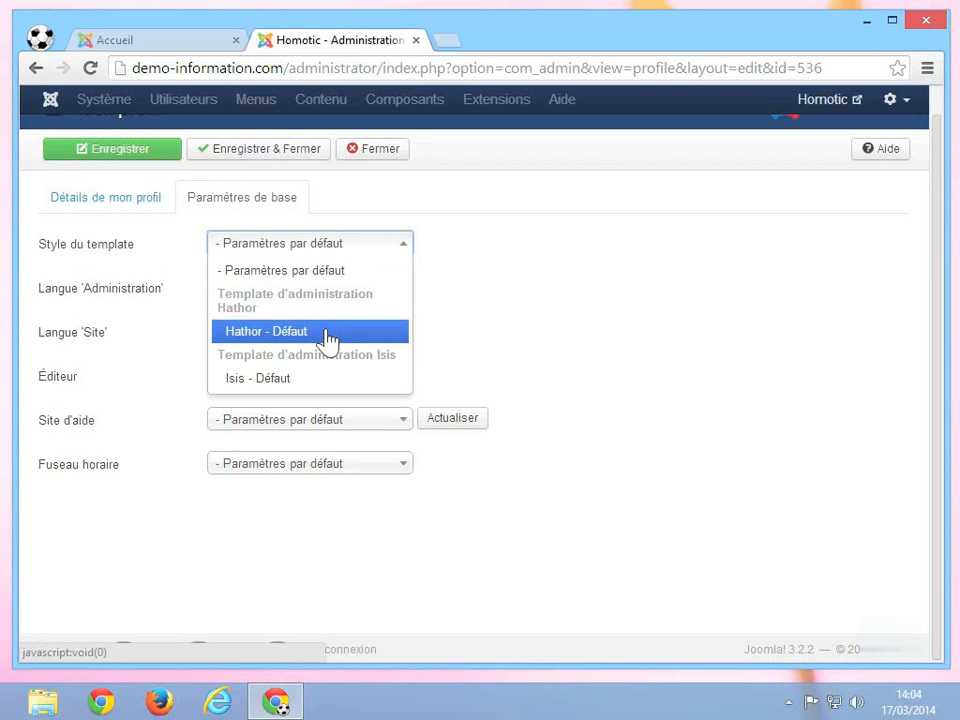
{"action": "left_click", "coordinate": [278, 380]}
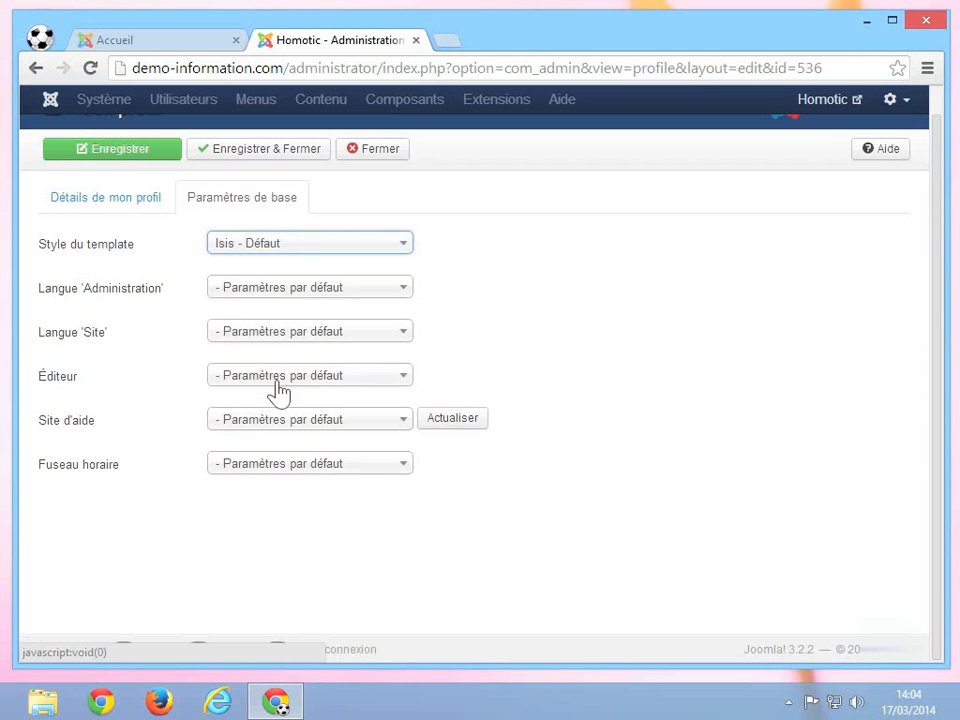
{"action": "left_click", "coordinate": [146, 160]}
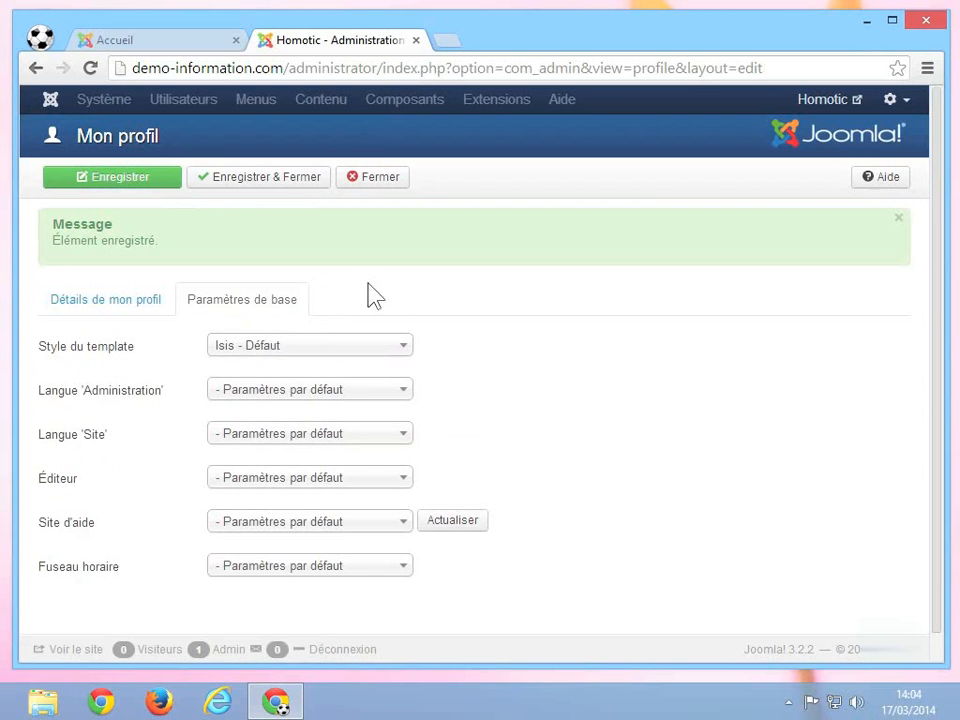
Switch the template style to Hathor - Défaut and save the profile
{"action": "left_click", "coordinate": [366, 350]}
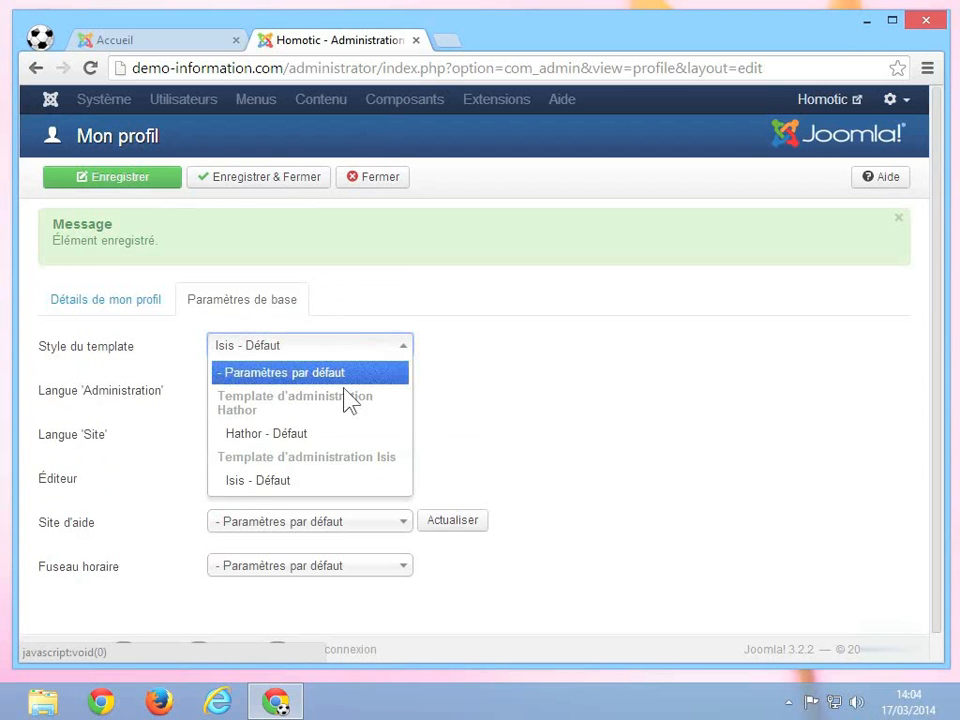
{"action": "left_click", "coordinate": [299, 435]}
{"action": "left_click", "coordinate": [113, 185]}
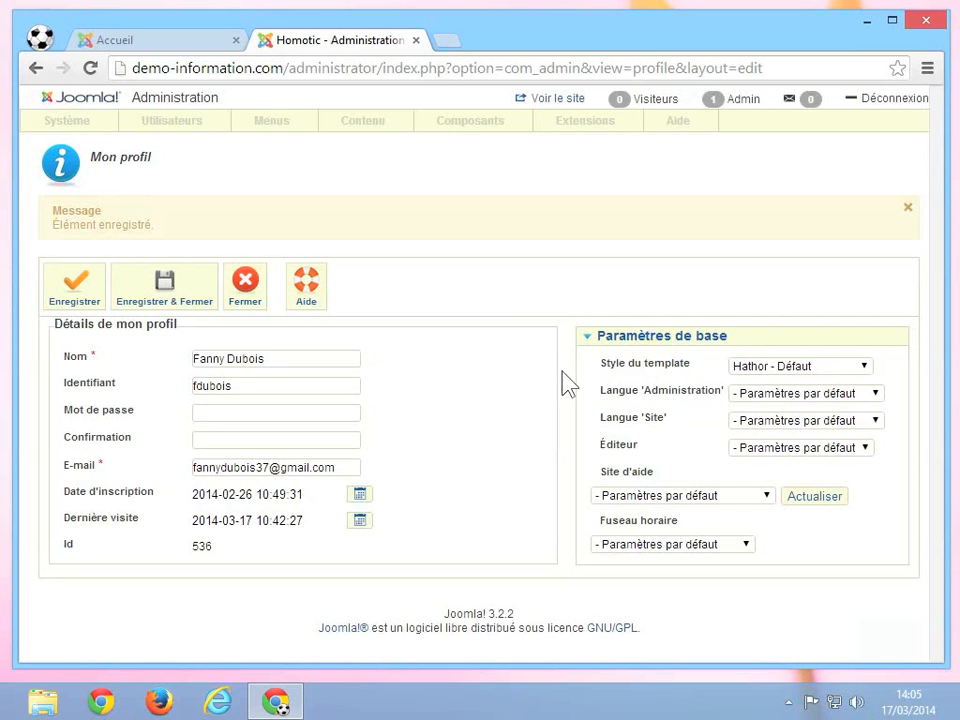
Reset the template style to '- Paramètres par défaut' and save again
{"action": "left_click", "coordinate": [792, 372]}
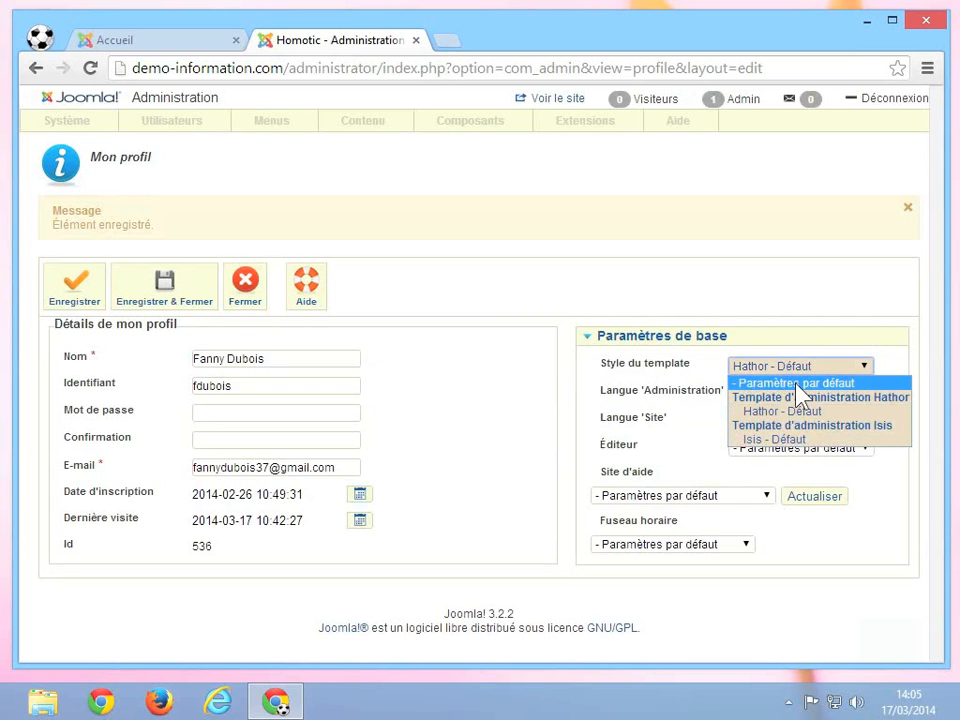
{"action": "left_click", "coordinate": [801, 384]}
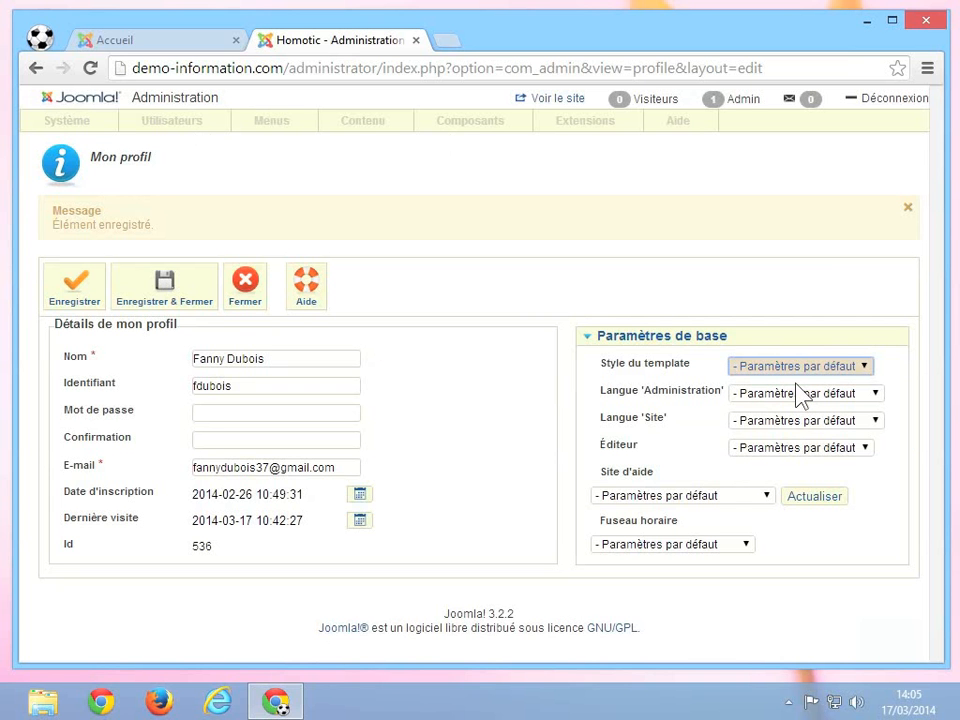
{"action": "left_click", "coordinate": [100, 312]}
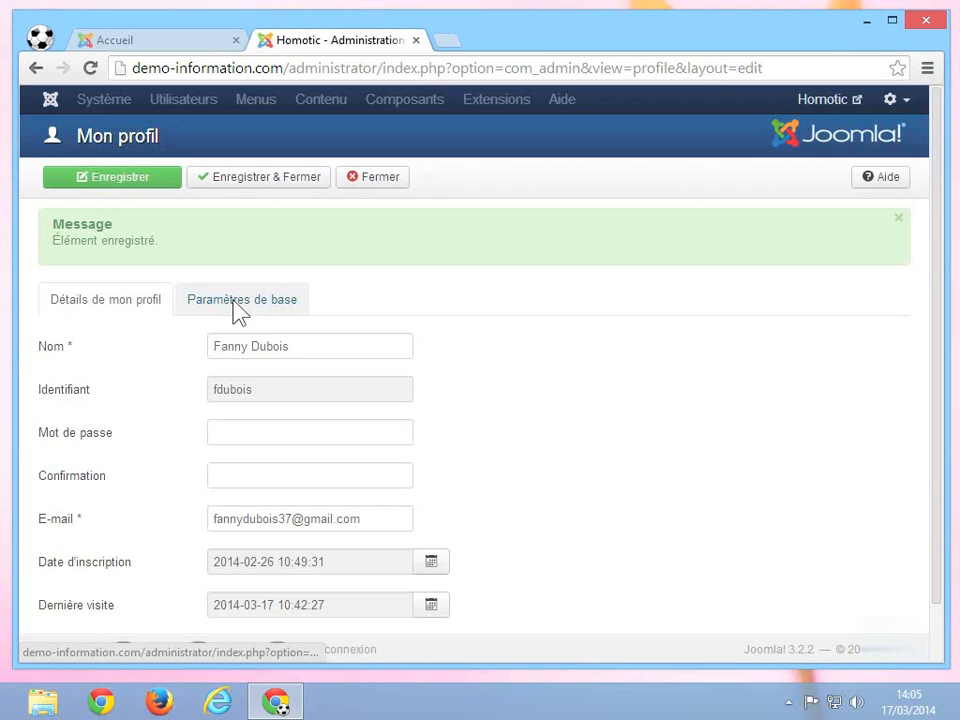
{"action": "left_click", "coordinate": [237, 300]}
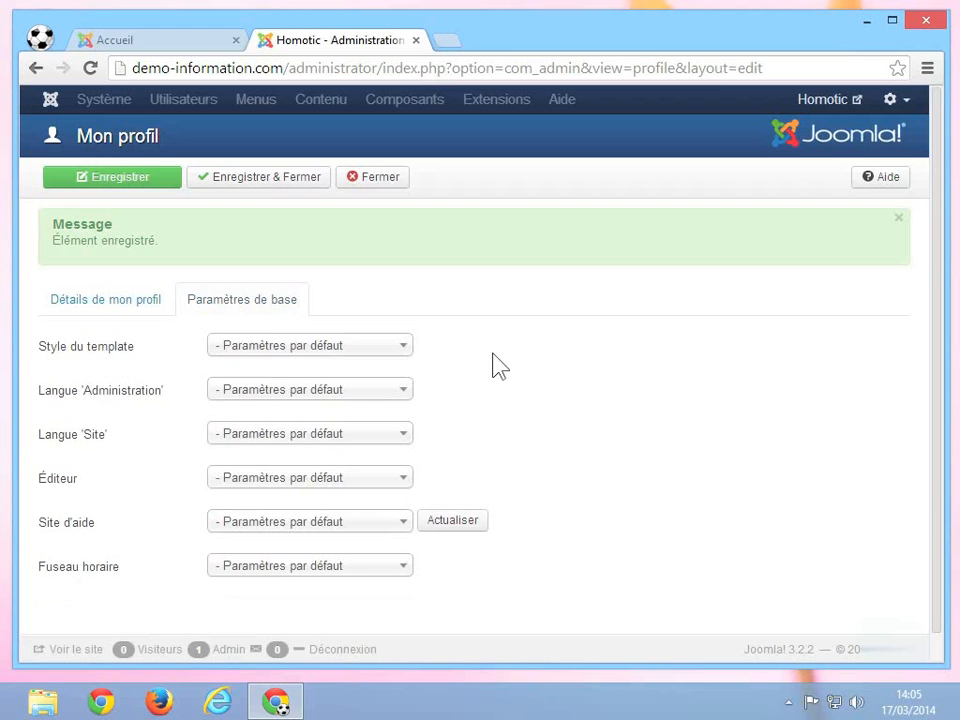
Leave Langue, Éditeur, Site d'aide and Fuseau horaire at their defaults, then Enregistrer & Fermer
{"action": "mouse_move", "coordinate": [153, 407]}
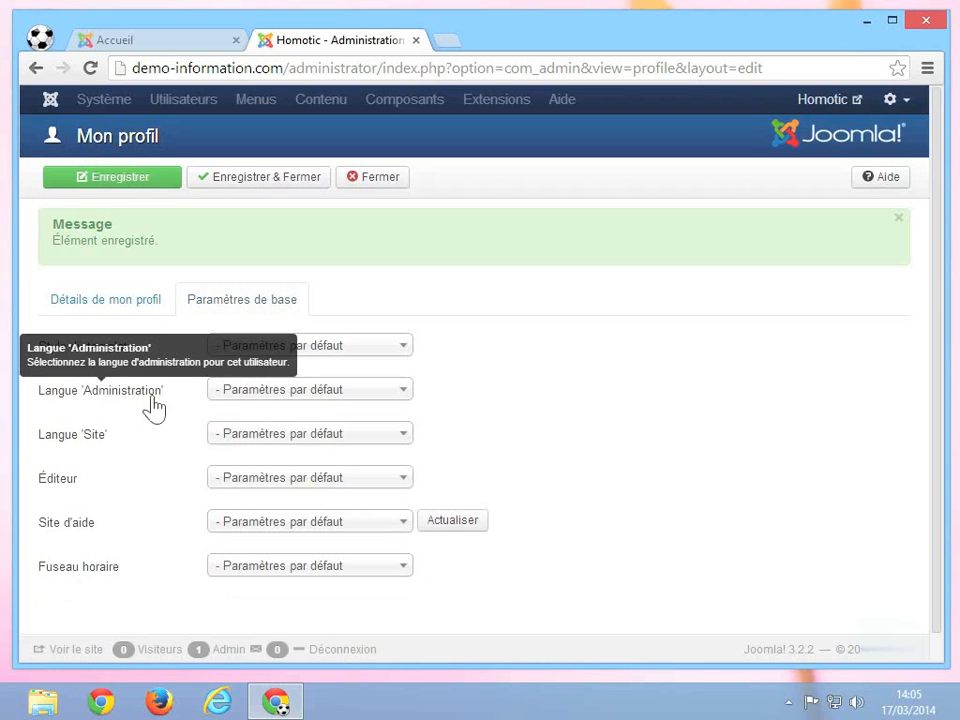
{"action": "mouse_move", "coordinate": [96, 448]}
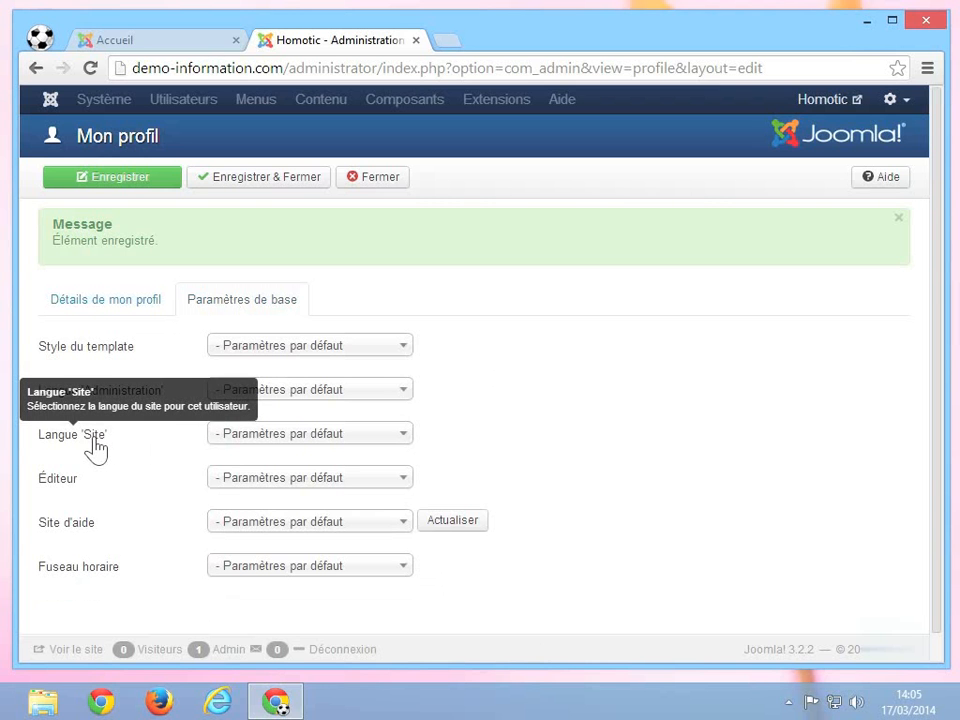
{"action": "mouse_move", "coordinate": [80, 492]}
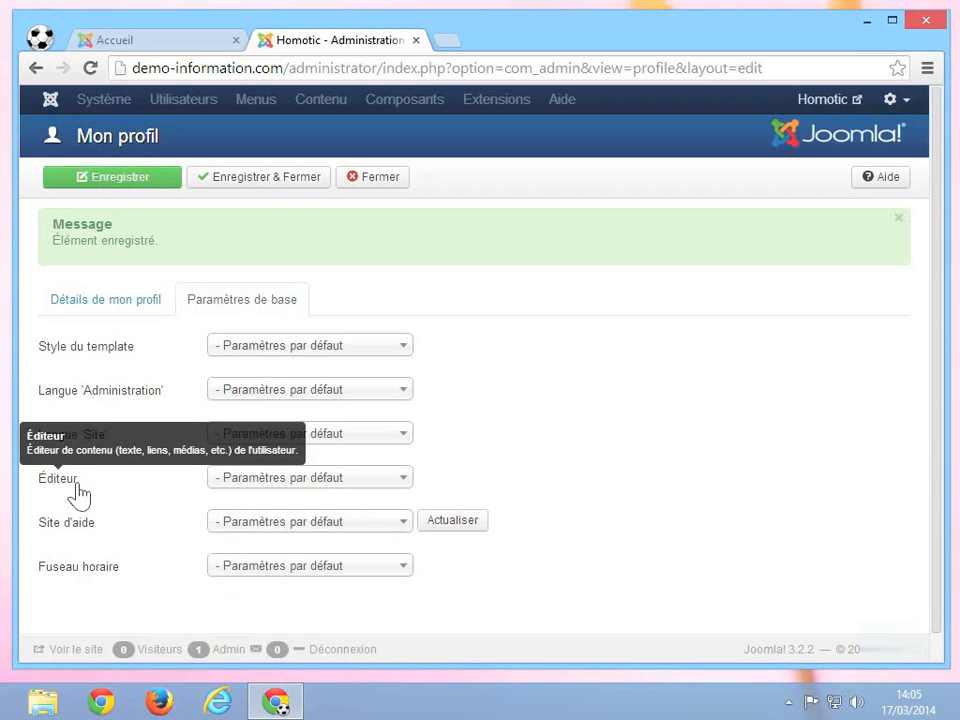
{"action": "mouse_move", "coordinate": [91, 538]}
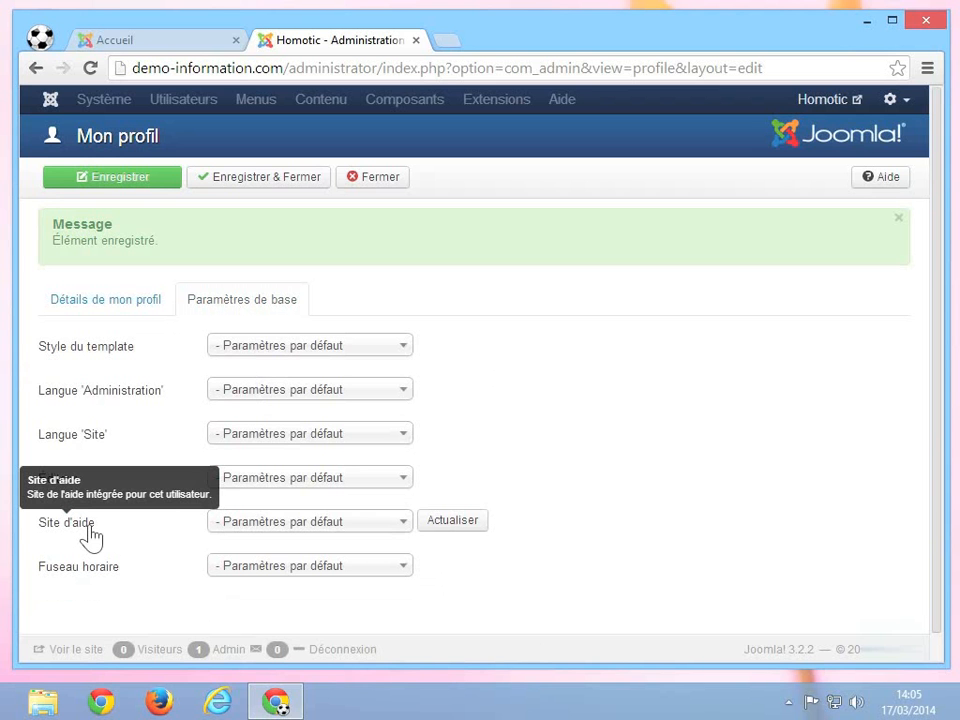
{"action": "left_click", "coordinate": [295, 528]}
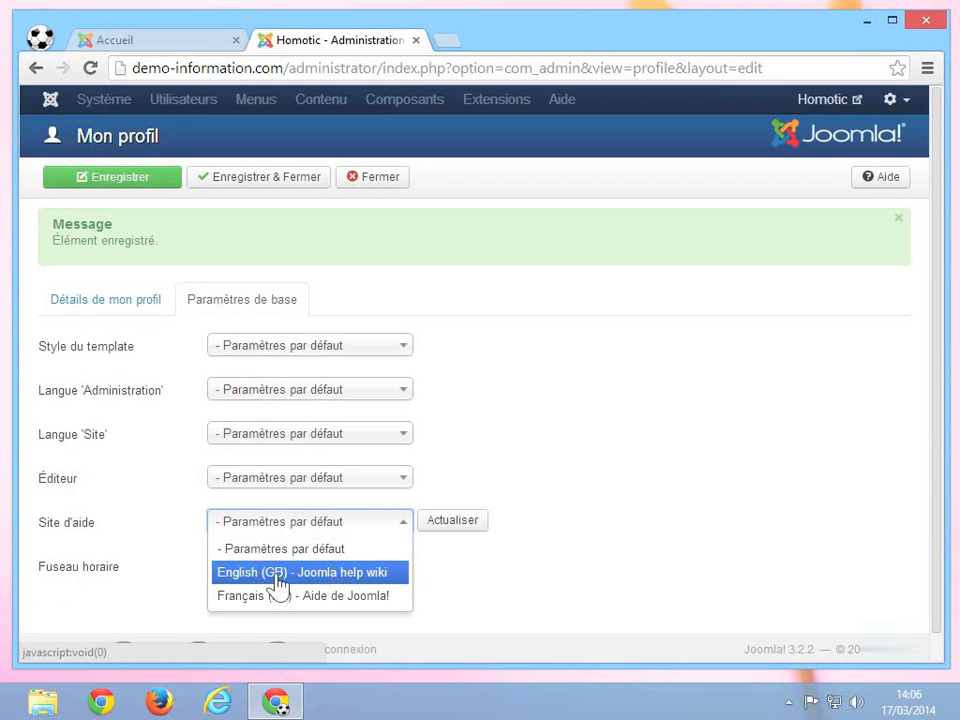
{"action": "left_click", "coordinate": [148, 585]}
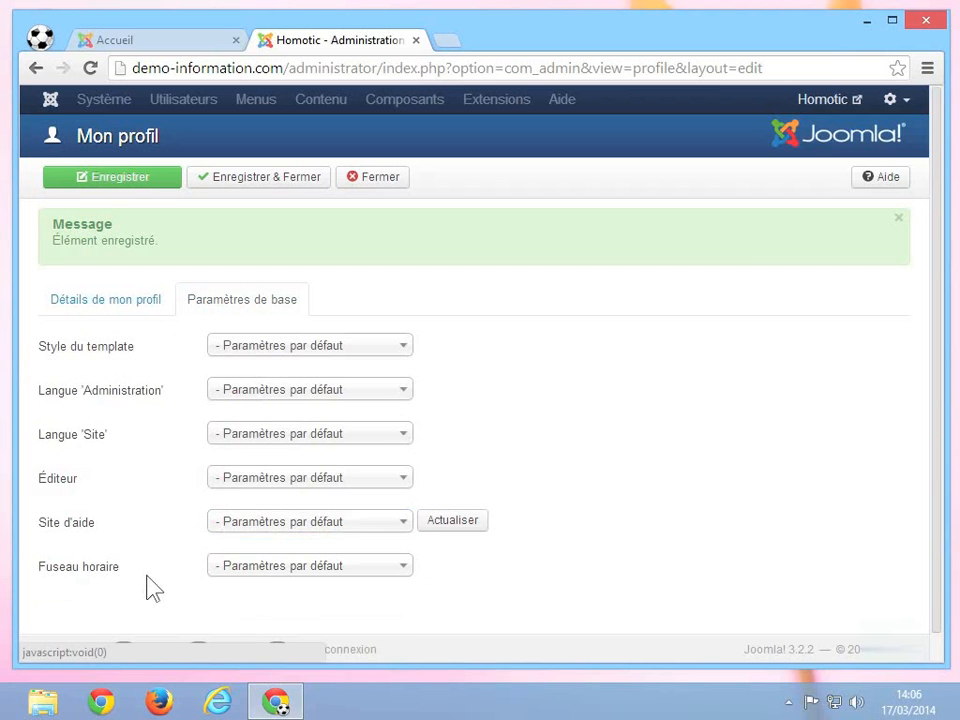
{"action": "left_click", "coordinate": [283, 580]}
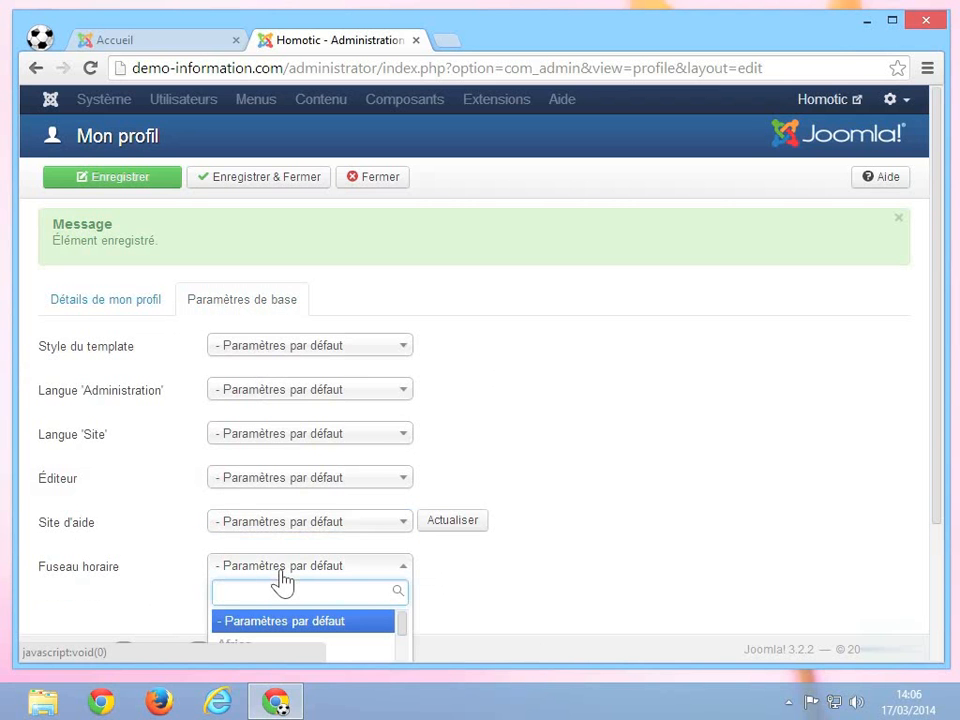
{"action": "left_click", "coordinate": [532, 399]}
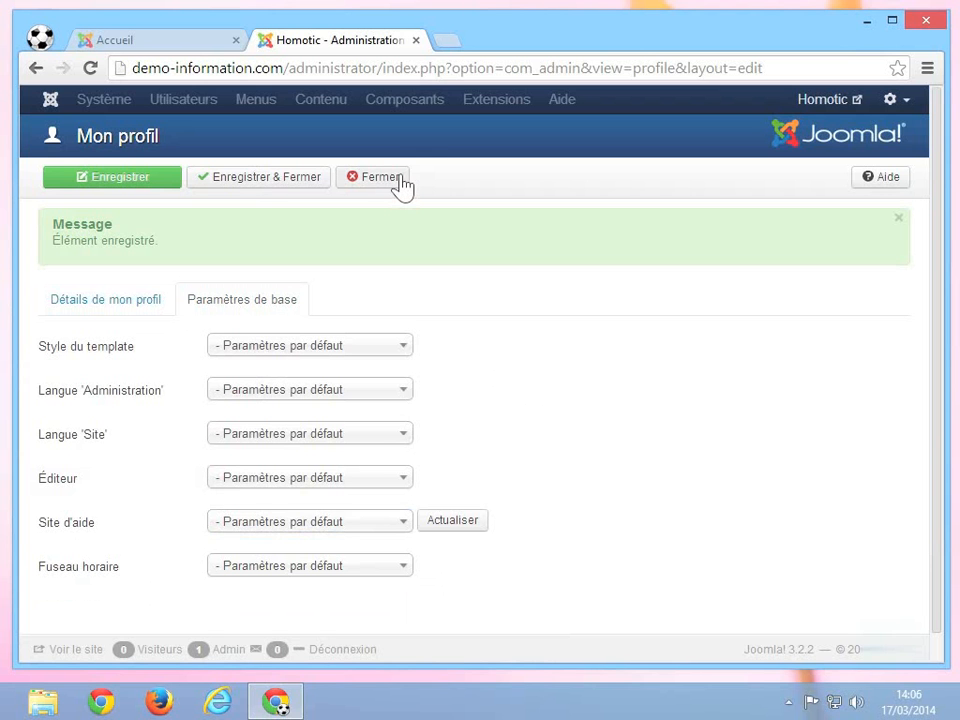
{"action": "left_click", "coordinate": [257, 180]}
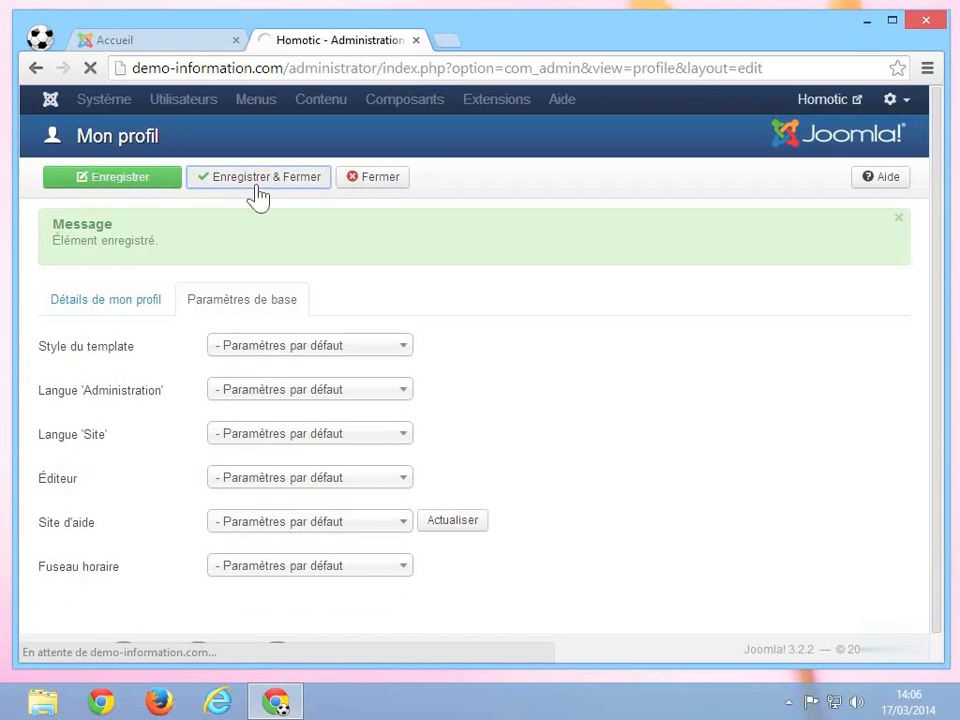